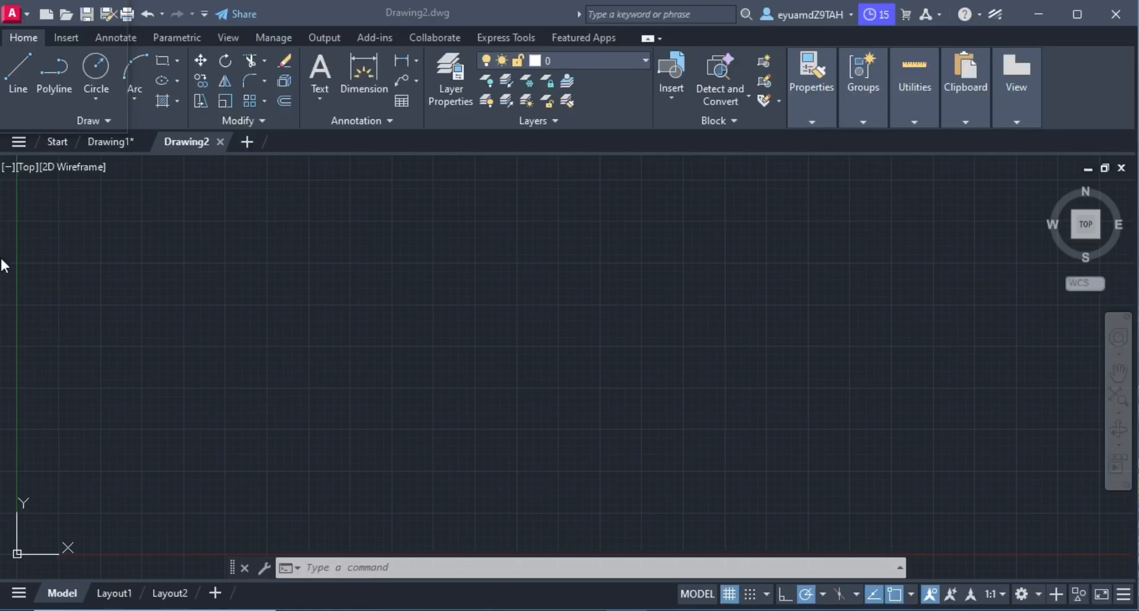
Browse the installed sample files to the DesignCenter folder inside en-us
drag(1, 250, 0, 250)
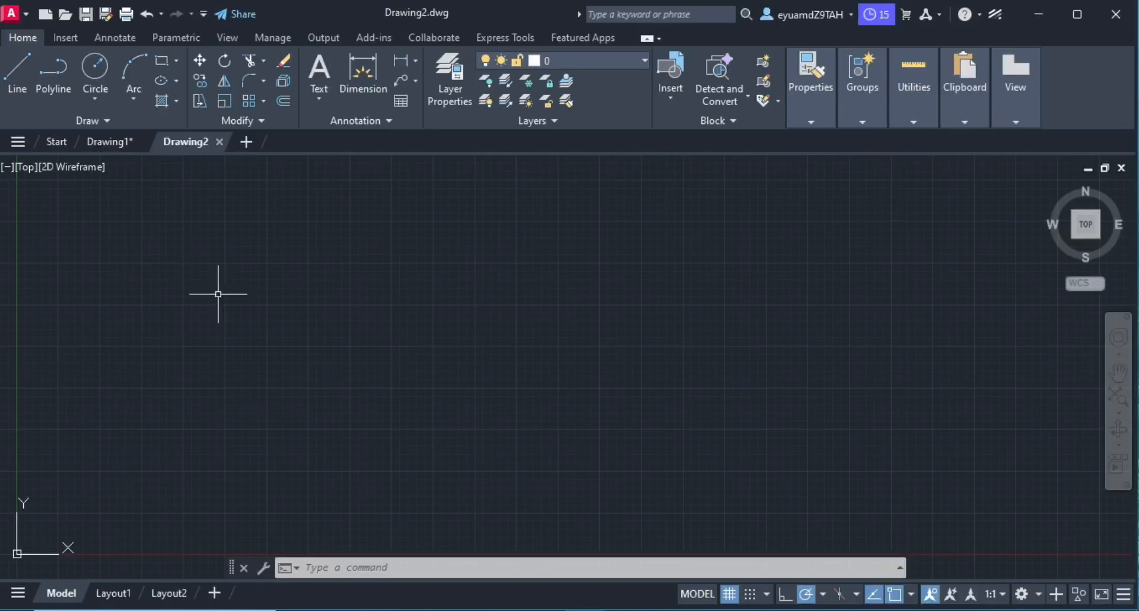
click(15, 13)
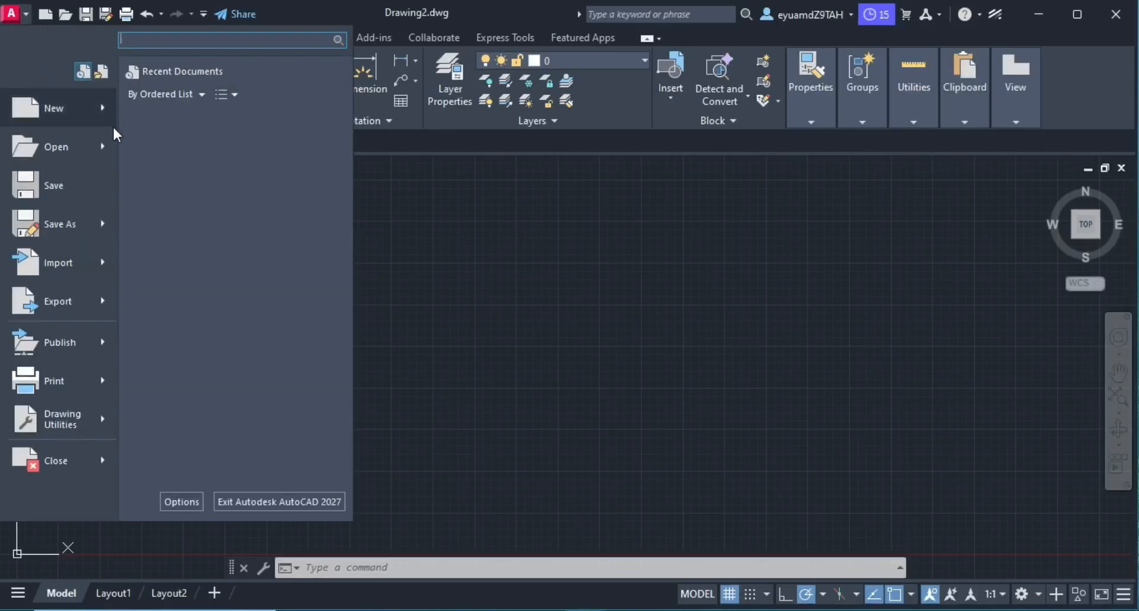
mouse_move(104, 148)
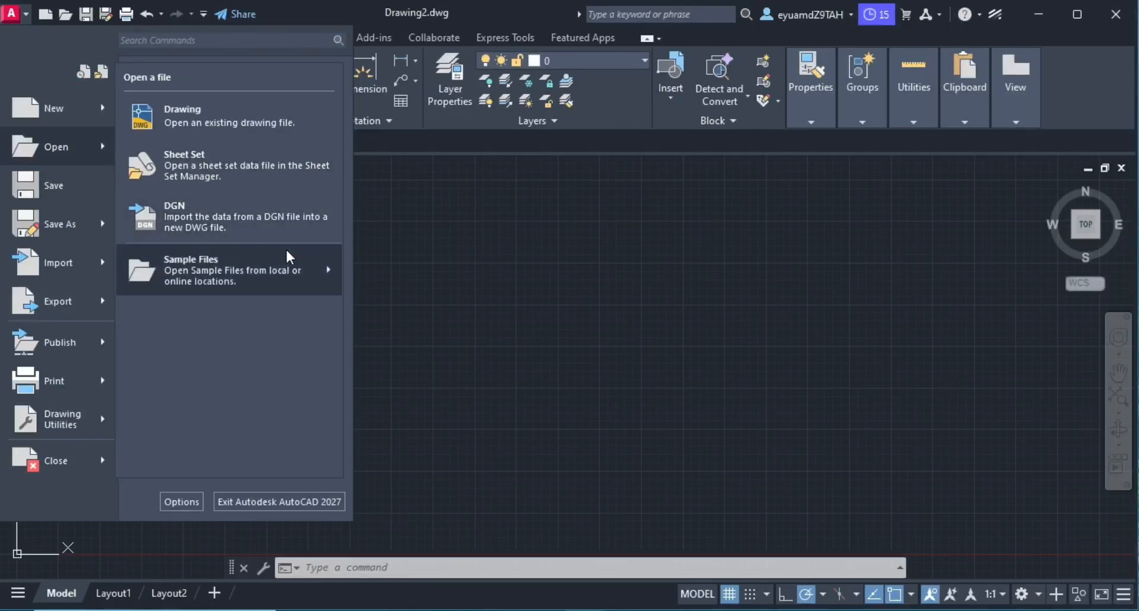
mouse_move(332, 270)
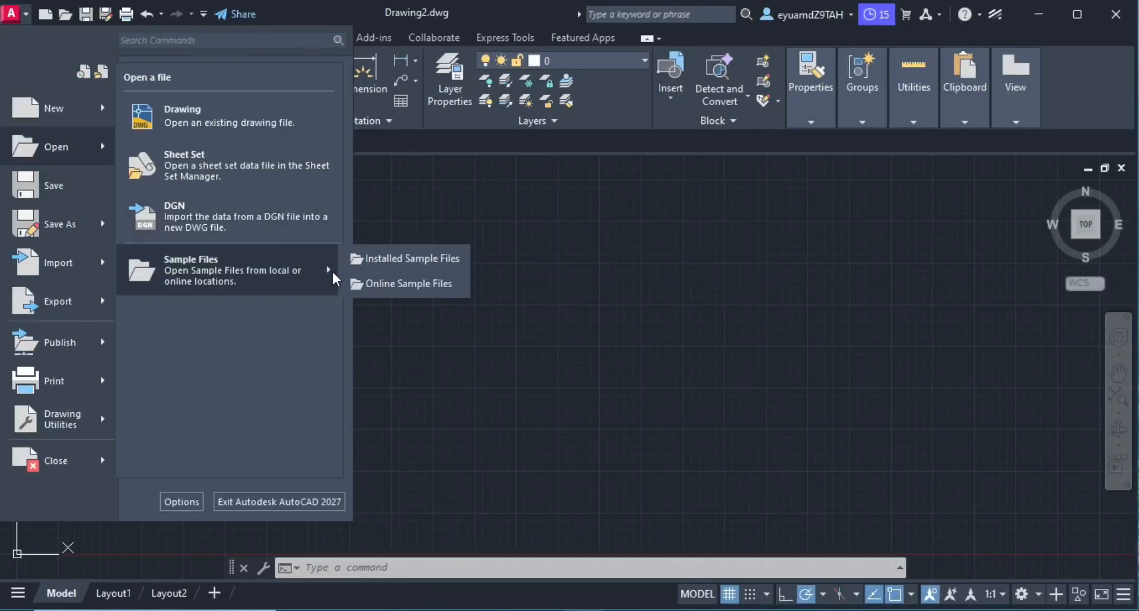
click(407, 257)
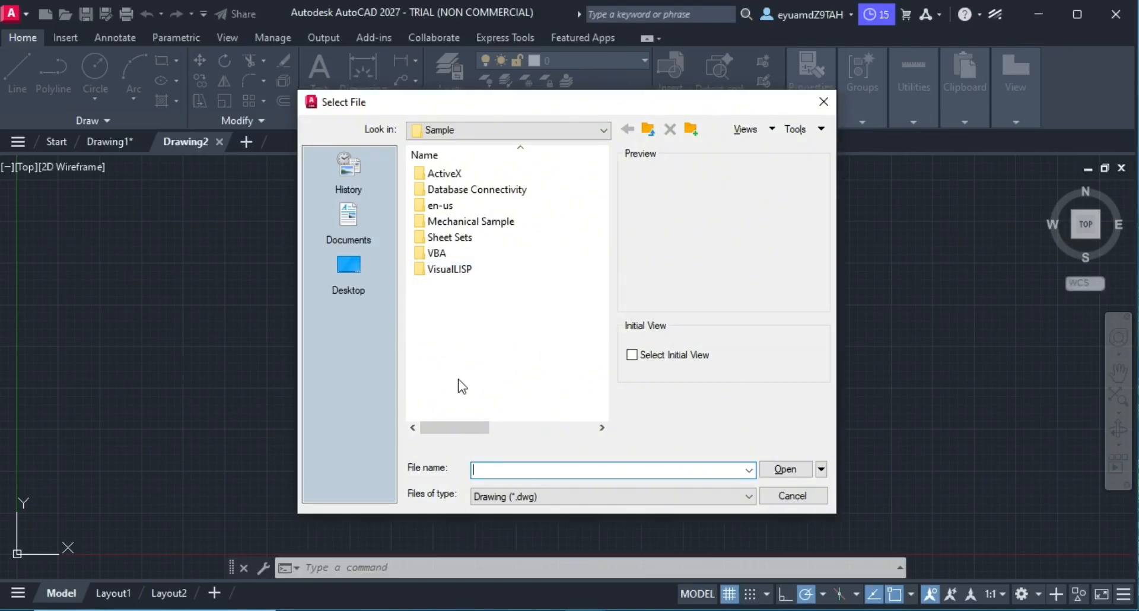
click(441, 206)
double_click(440, 206)
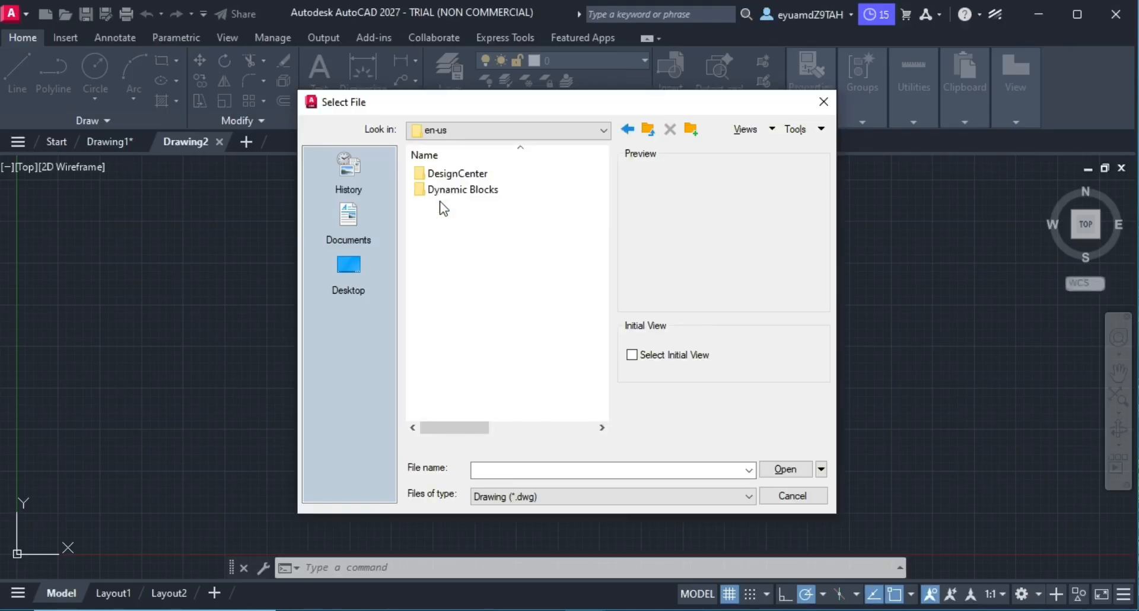
double_click(466, 174)
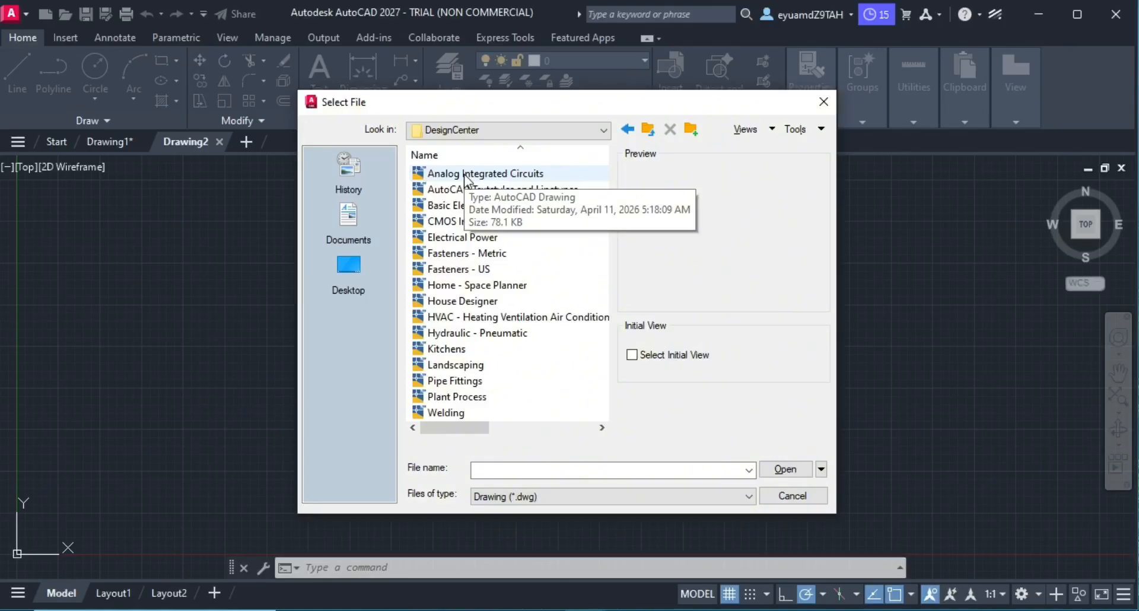
scroll(465, 178, right, 3)
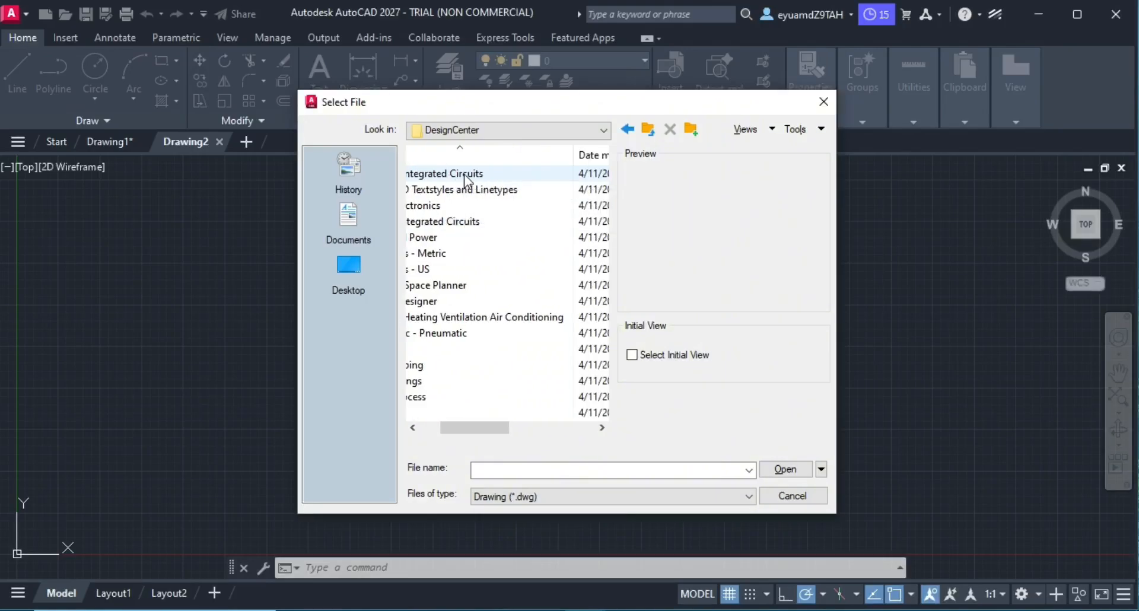
scroll(465, 177, left, 3)
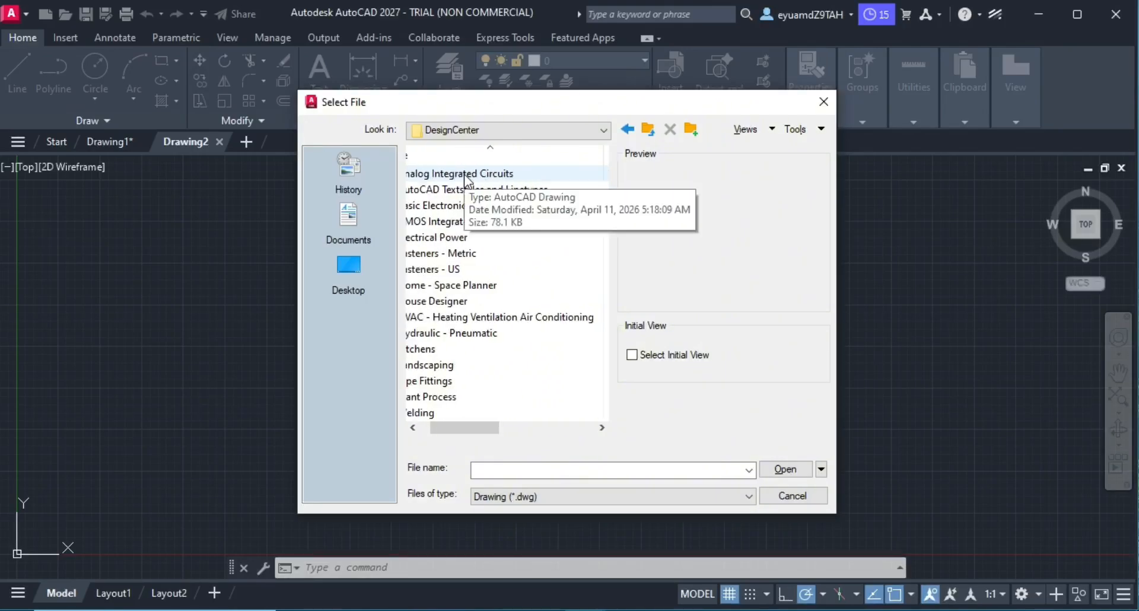
scroll(465, 178, right, 2)
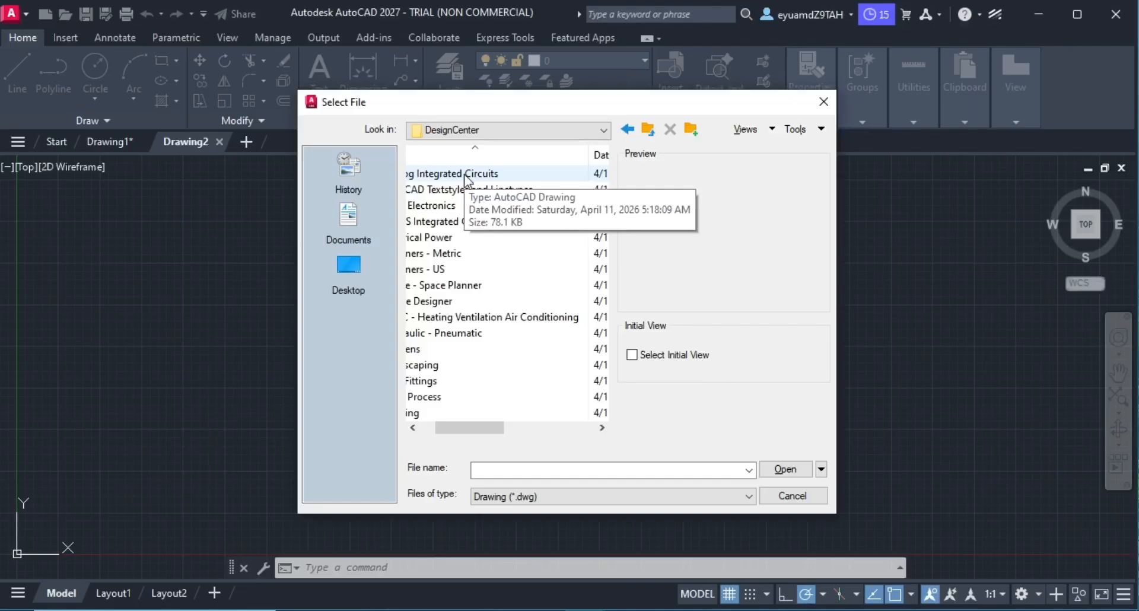
scroll(465, 179, left, 2)
scroll(465, 178, right, 1)
scroll(465, 178, left, 1)
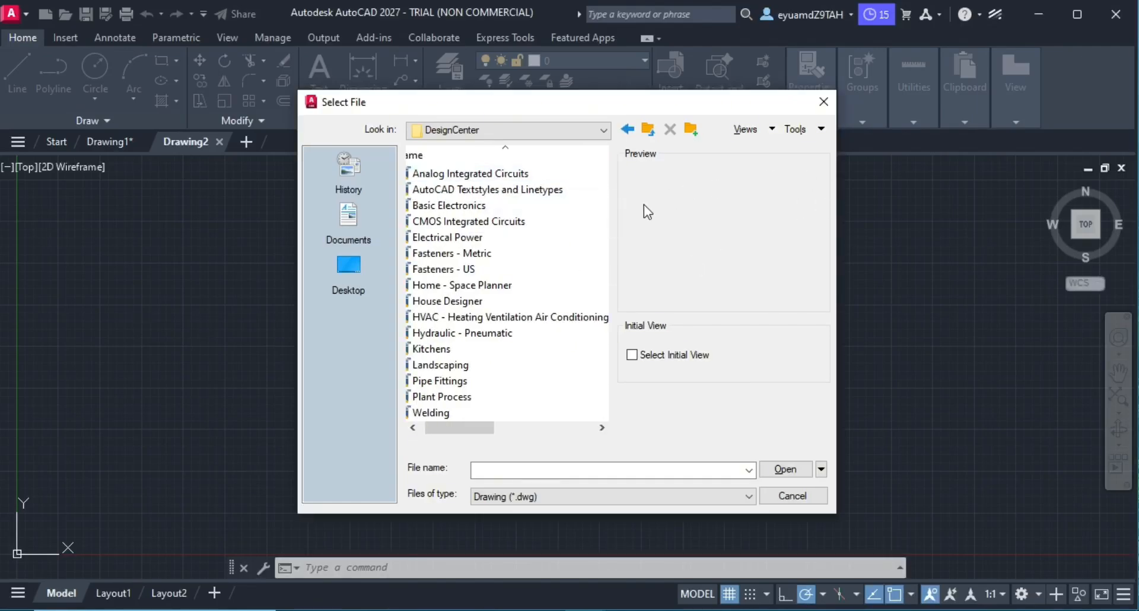
drag(464, 427, 405, 436)
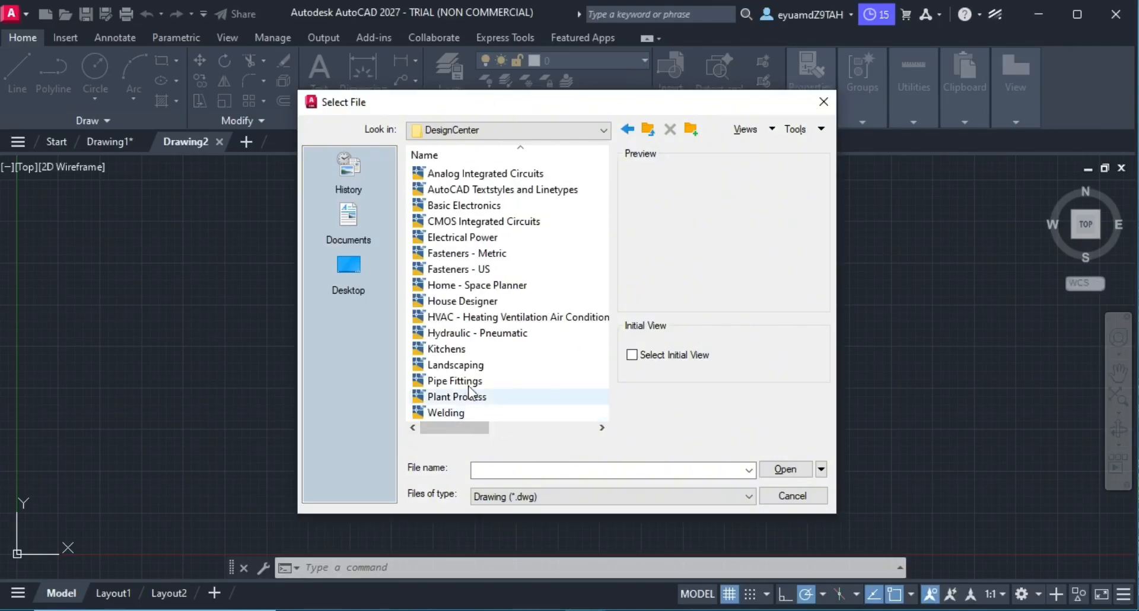
Preview several DesignCenter sample drawings, including HVAC, House Designer, Electrical Power, CMOS Integrated Circuits, and AutoCAD Textstyles and Linetypes
click(463, 323)
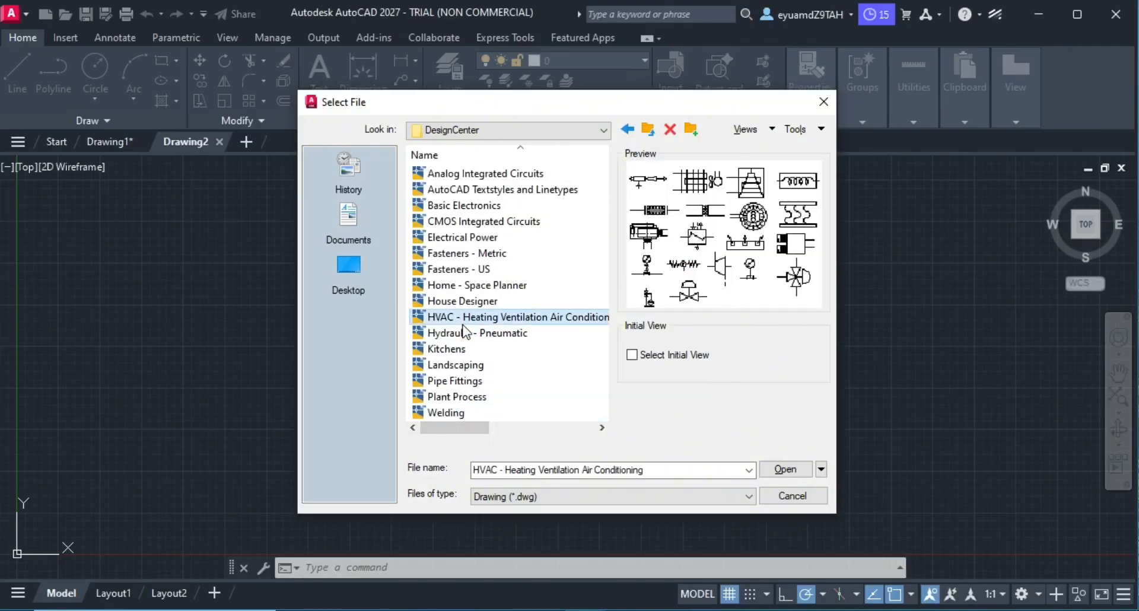
click(441, 382)
click(454, 303)
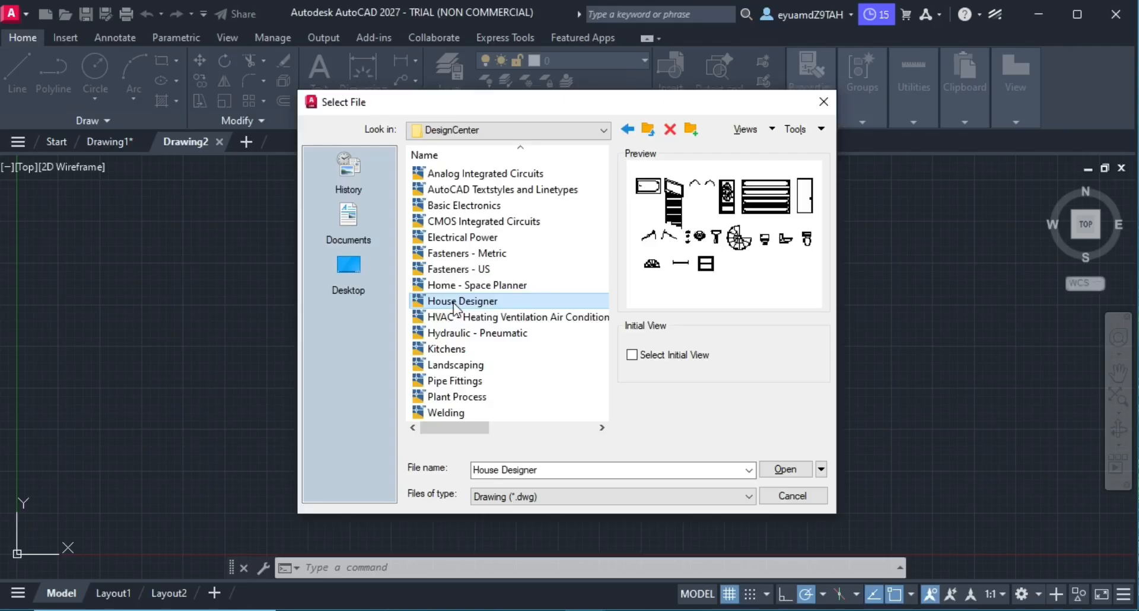
click(468, 255)
click(462, 237)
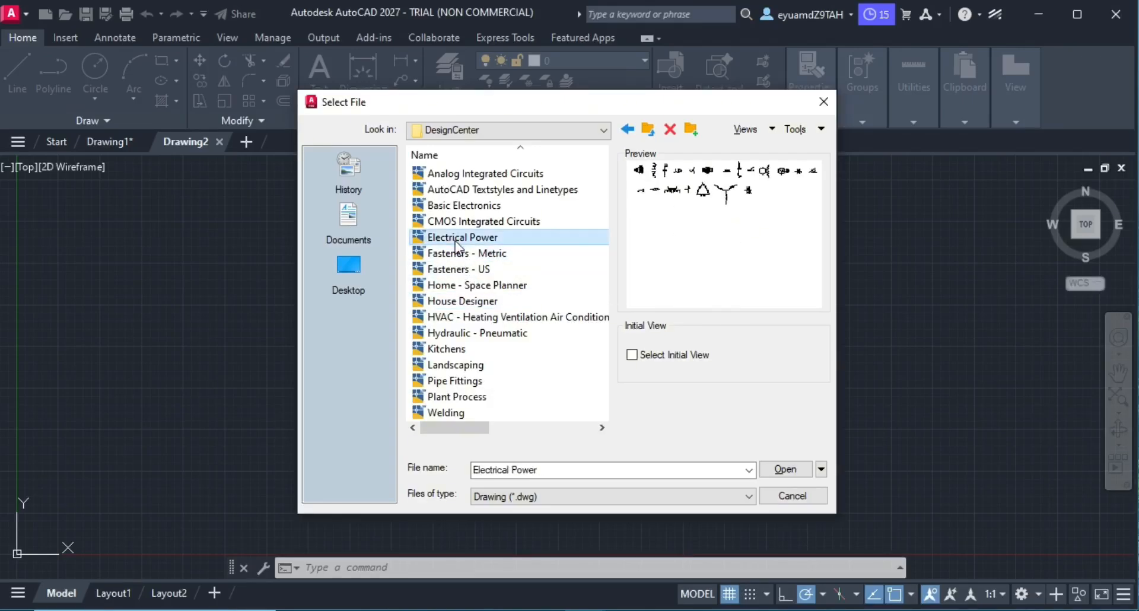
click(473, 223)
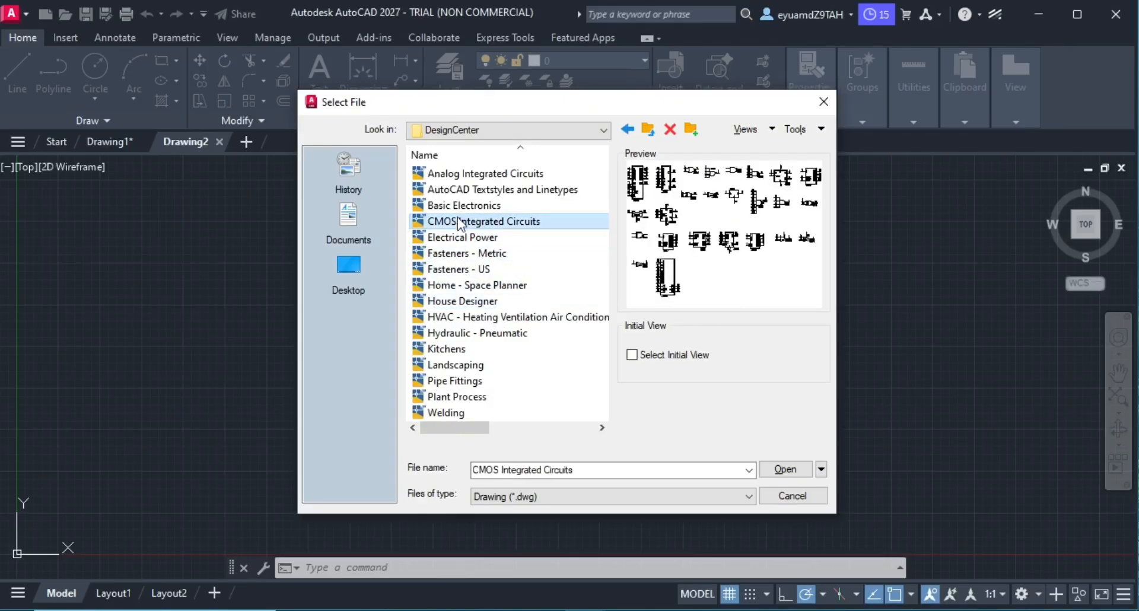
click(467, 206)
click(487, 189)
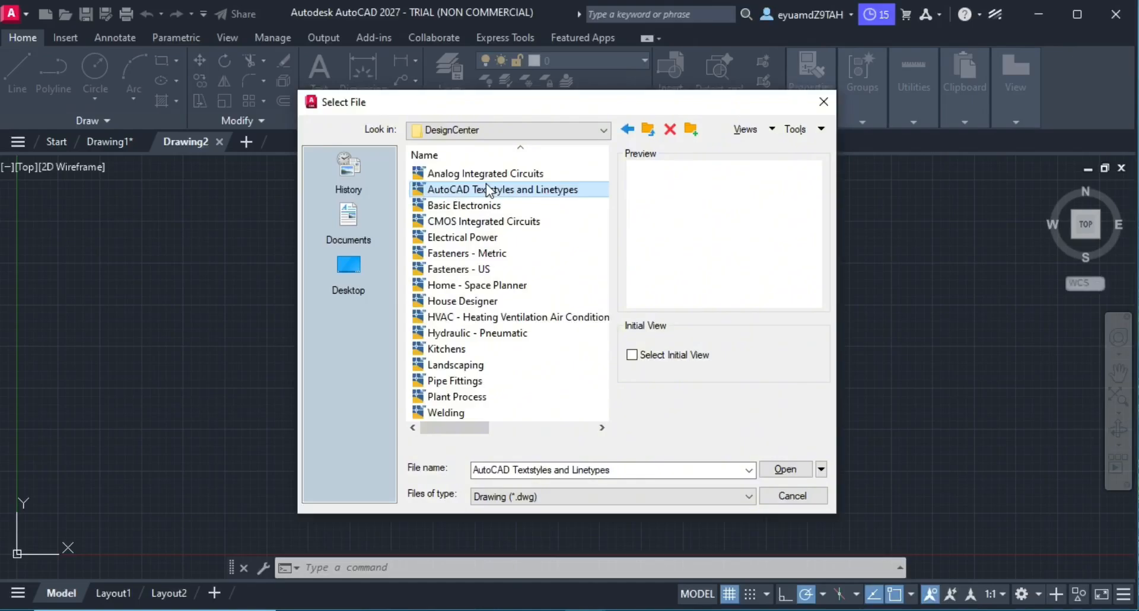
Open the Pipe Fittings sample drawing and dismiss the Fast Shaded Mode notice
click(457, 380)
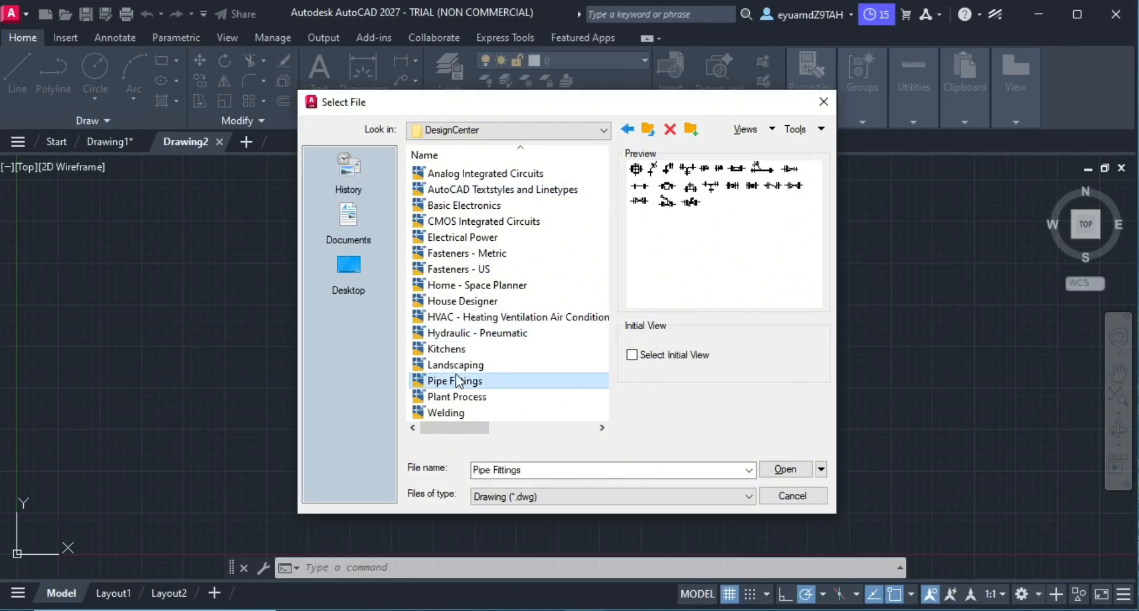
click(779, 471)
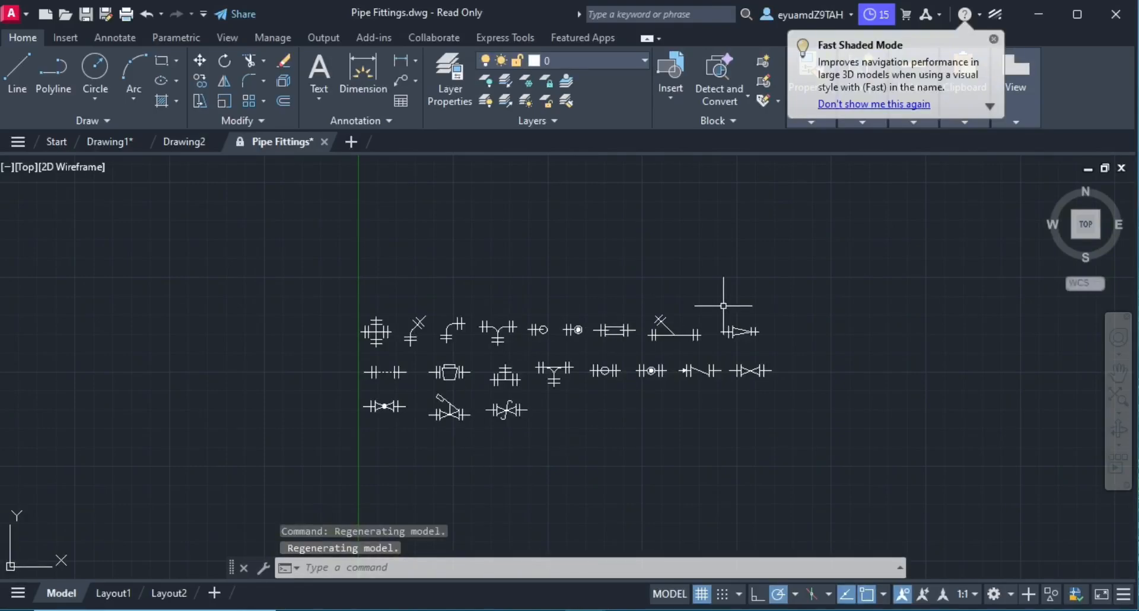
click(994, 39)
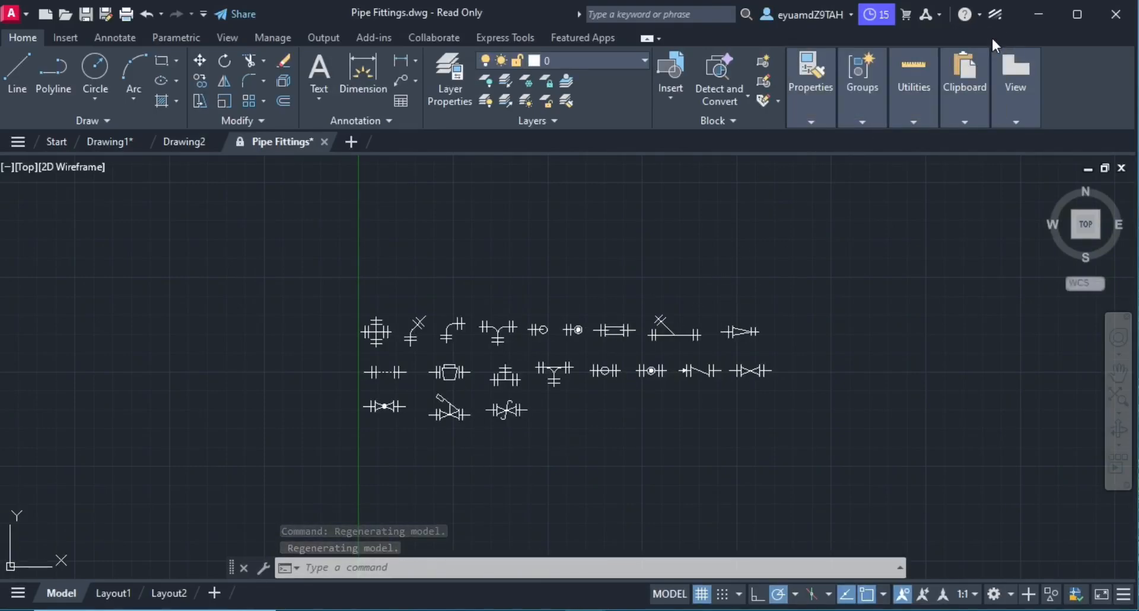
Select the ten leftmost pipe fitting symbols with a crossing window and start Copy Selection on them
right_click(616, 326)
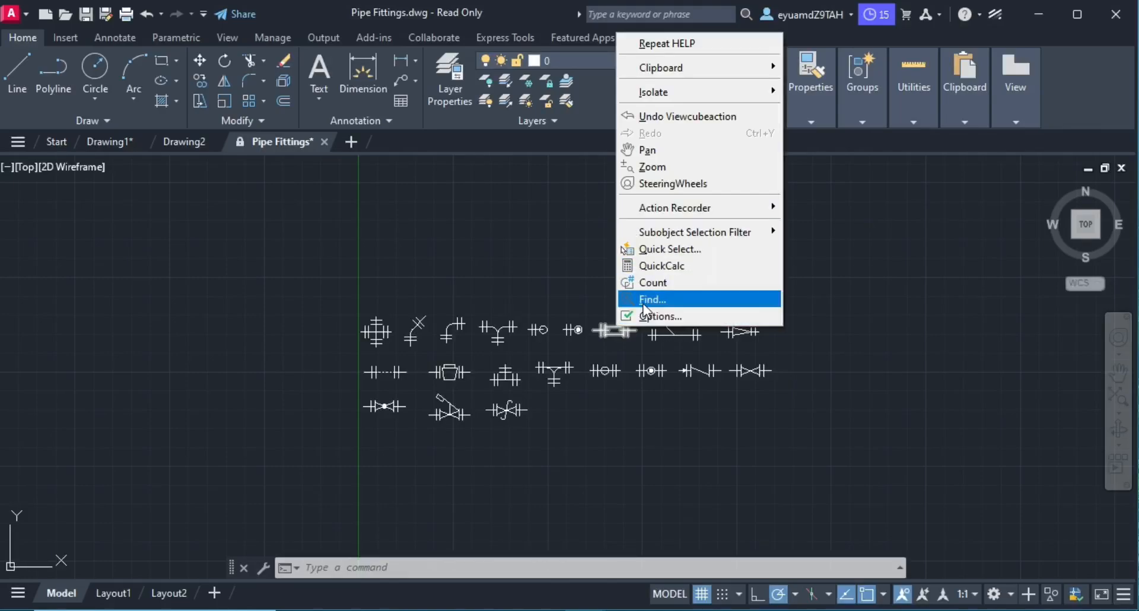
click(515, 261)
click(514, 261)
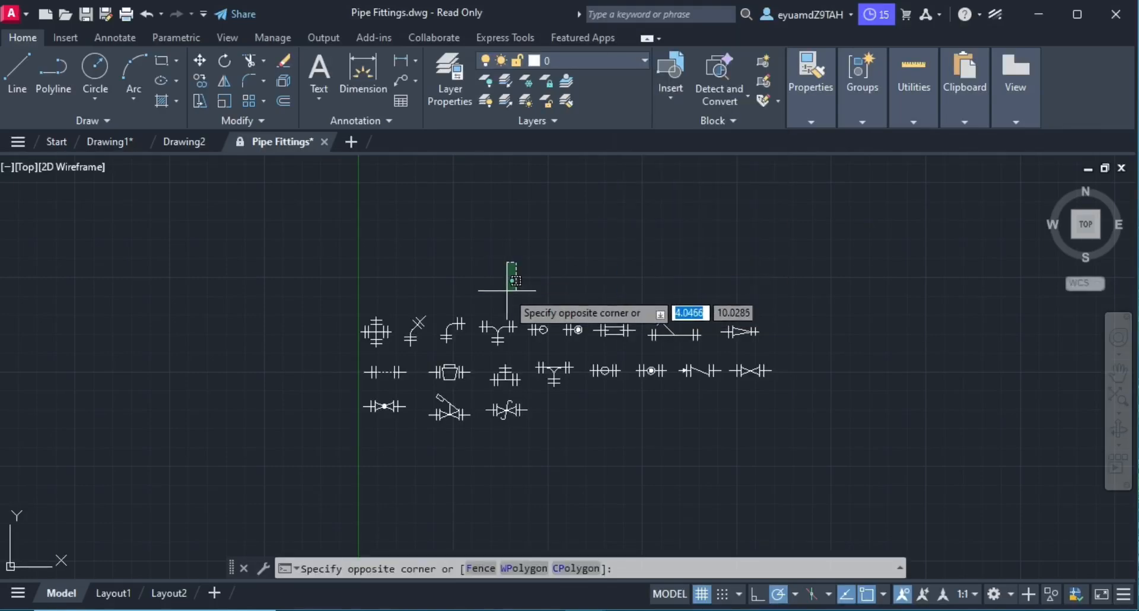
click(358, 438)
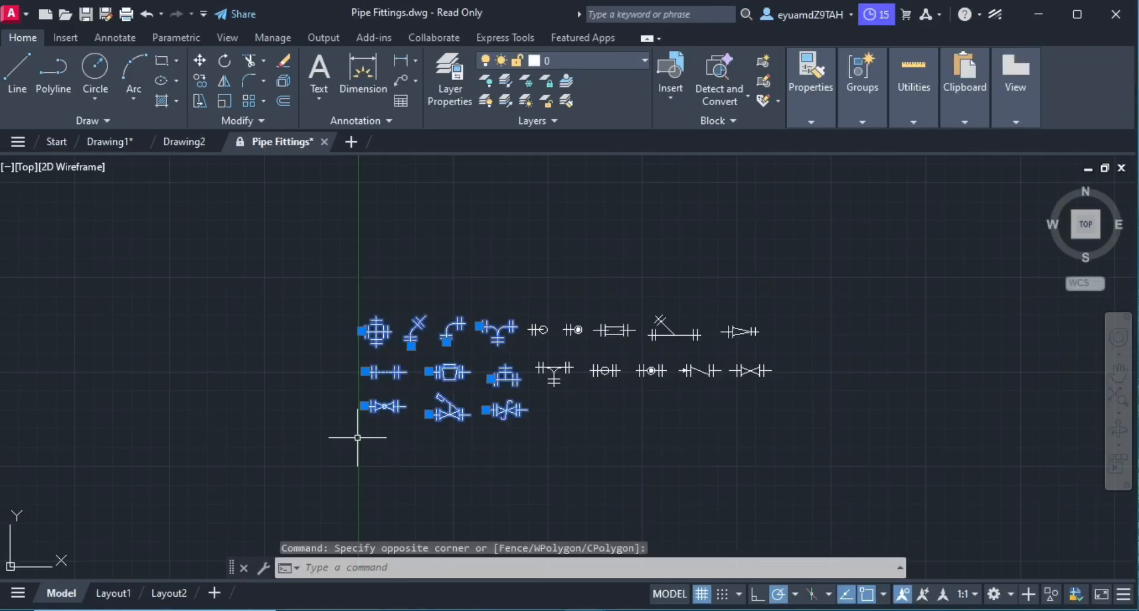
right_click(423, 364)
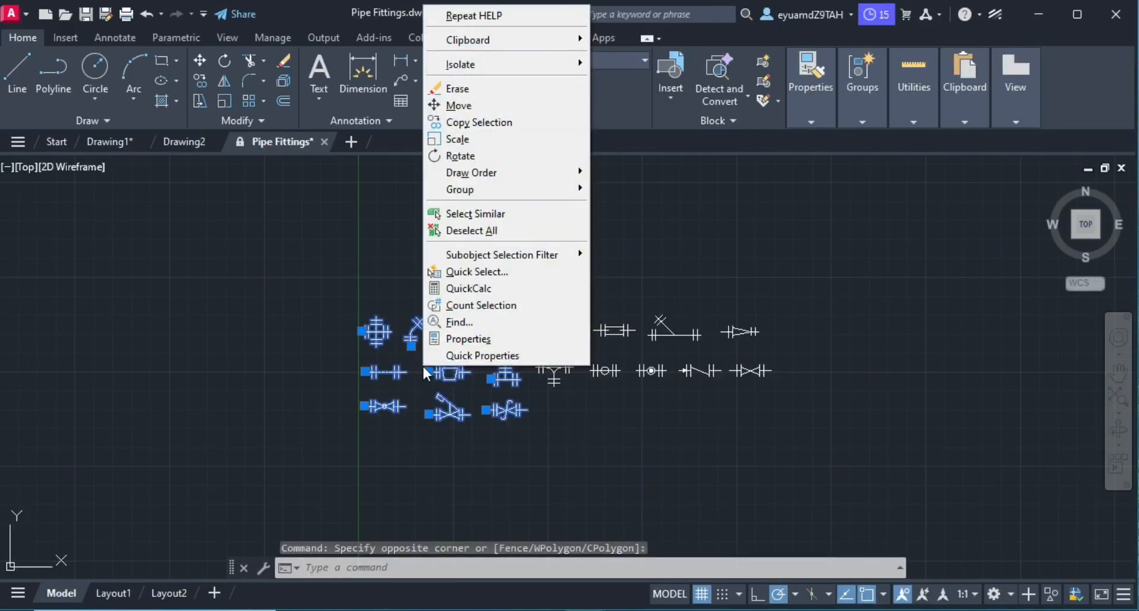
click(492, 122)
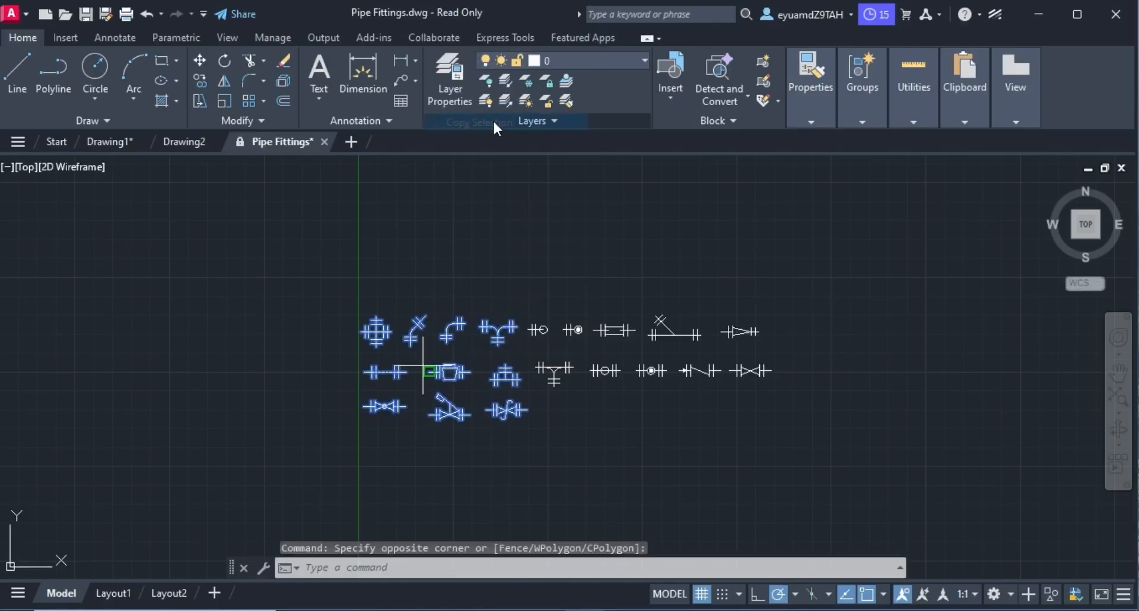
Switch to Drawing2 and try to paste the pipe fitting symbols there
click(178, 143)
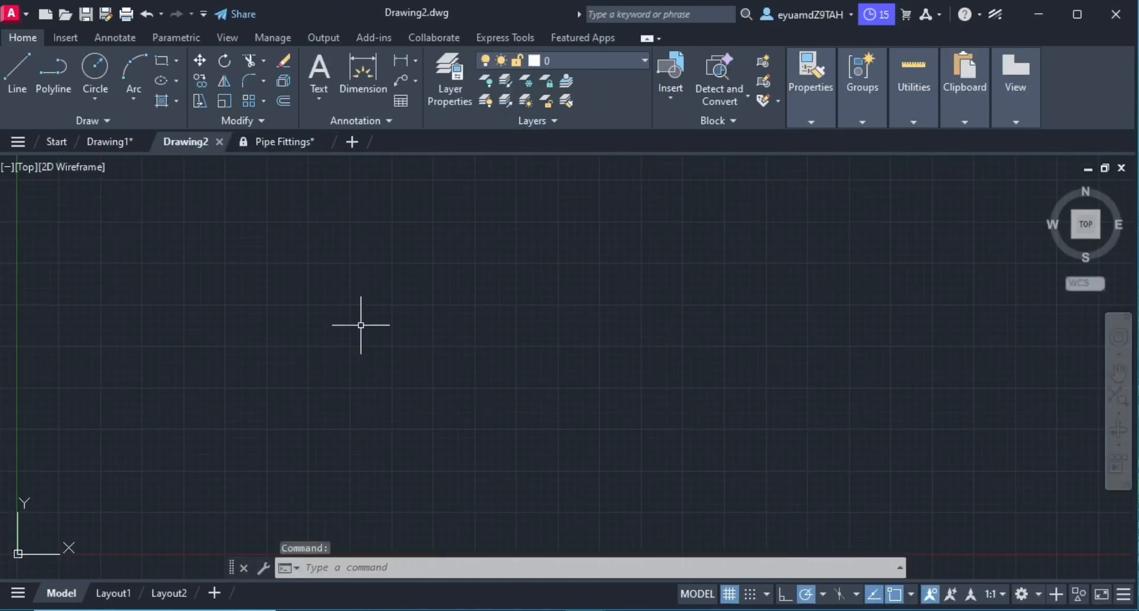
key(ctrl+v)
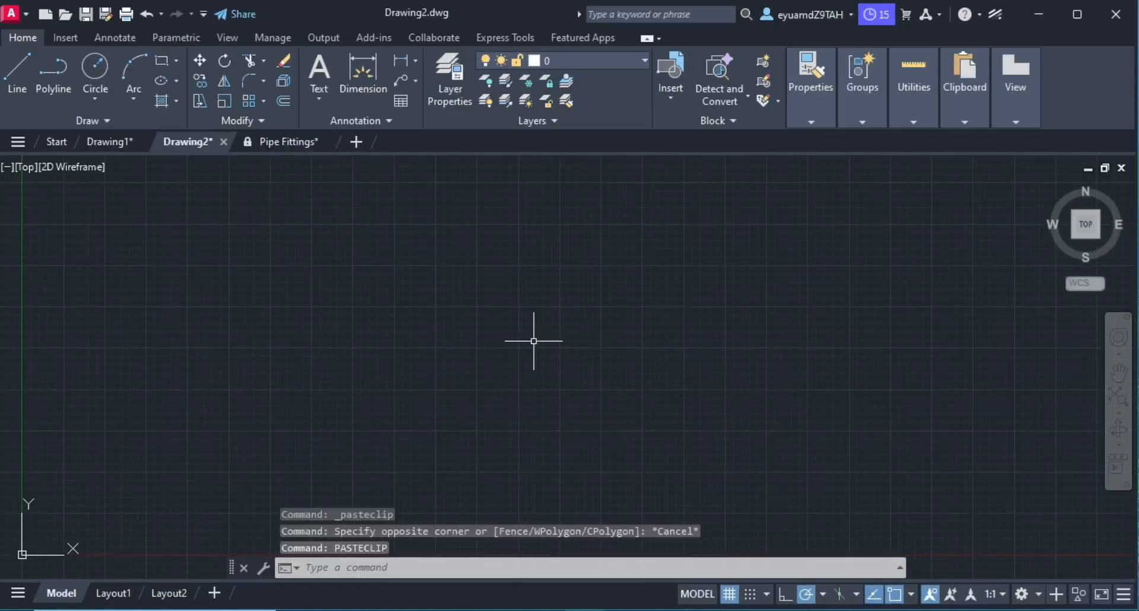
click(534, 341)
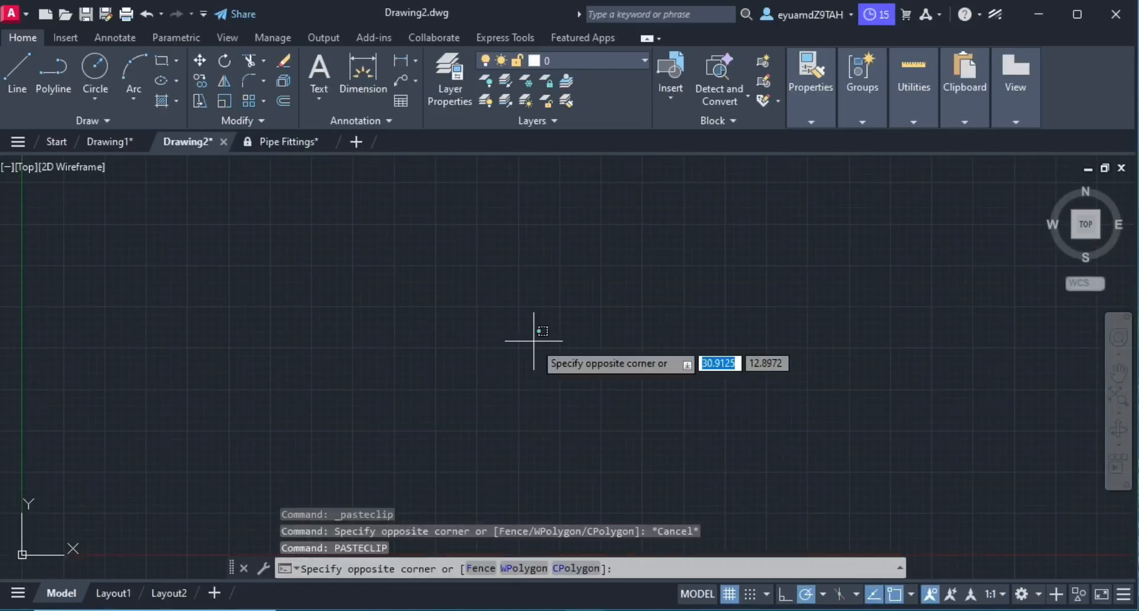
key(ctrl+v)
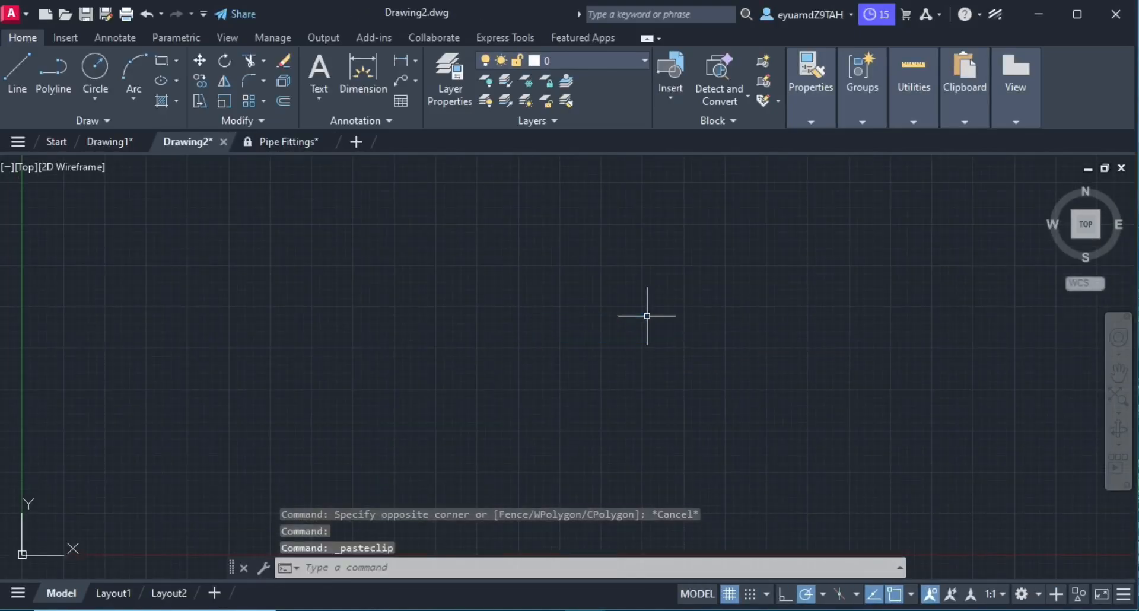
Check the Drawing2 model space for pasted symbols and inspect the available clipboard paste options
scroll(646, 316, down, 10)
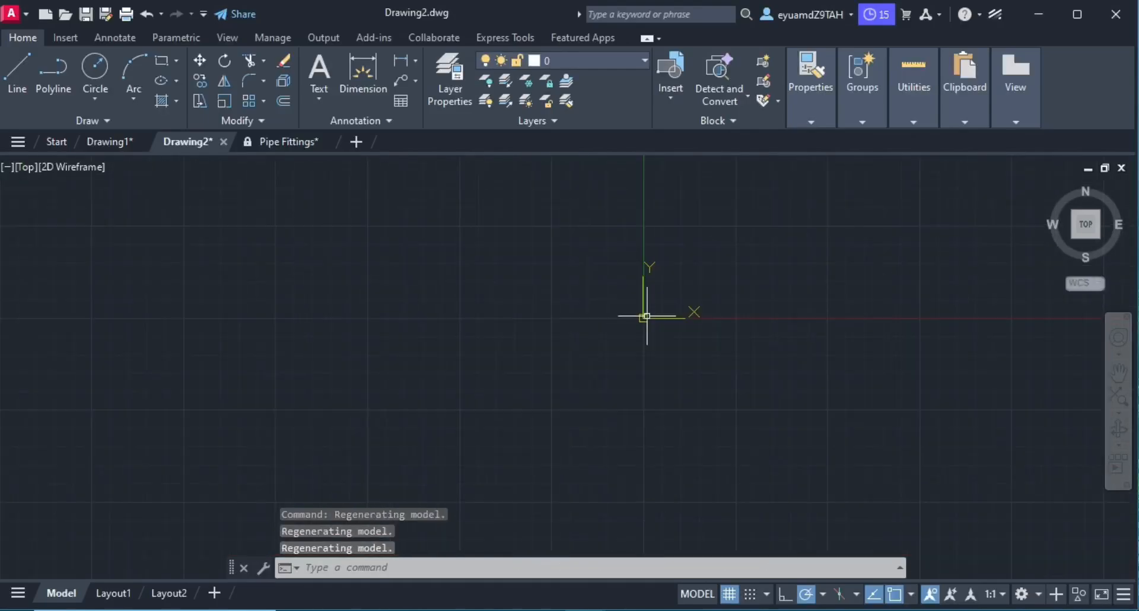
scroll(647, 316, up, 10)
click(646, 316)
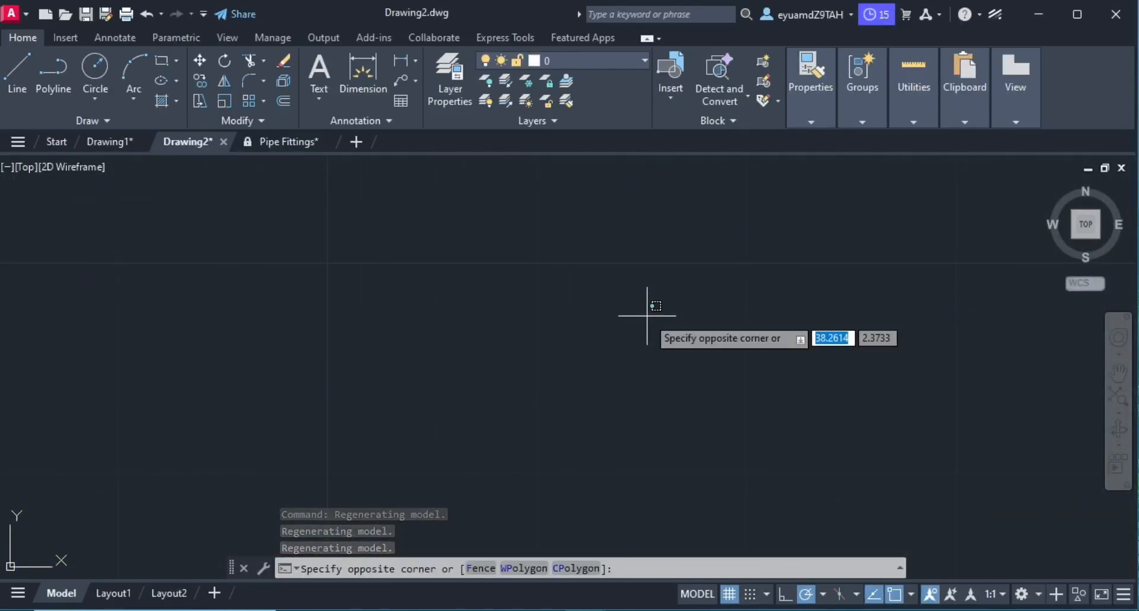
scroll(647, 315, down, 8)
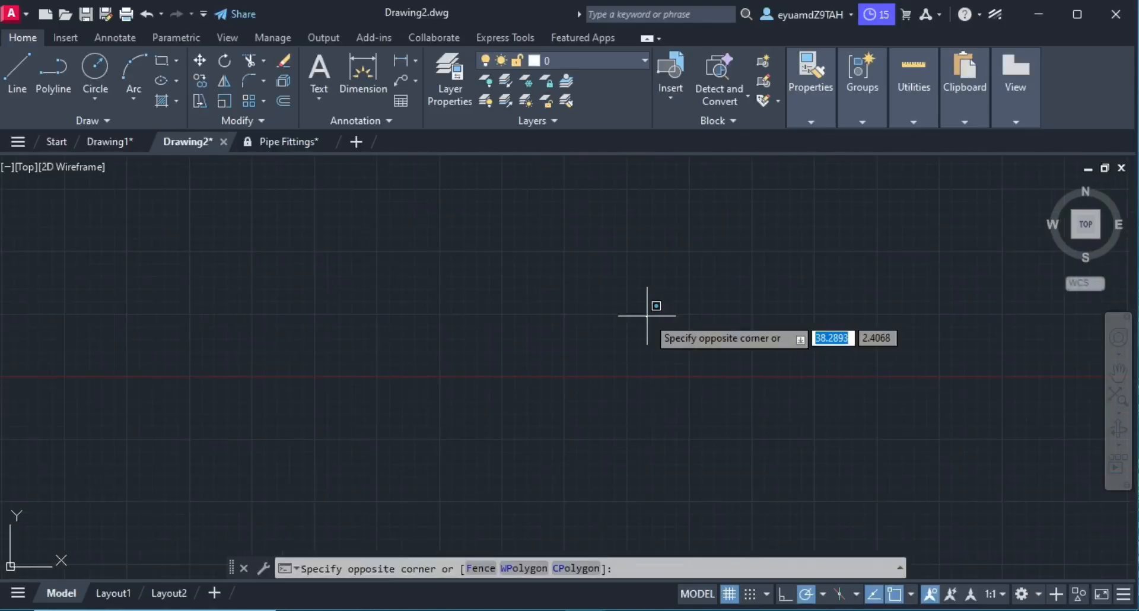
scroll(646, 315, down, 8)
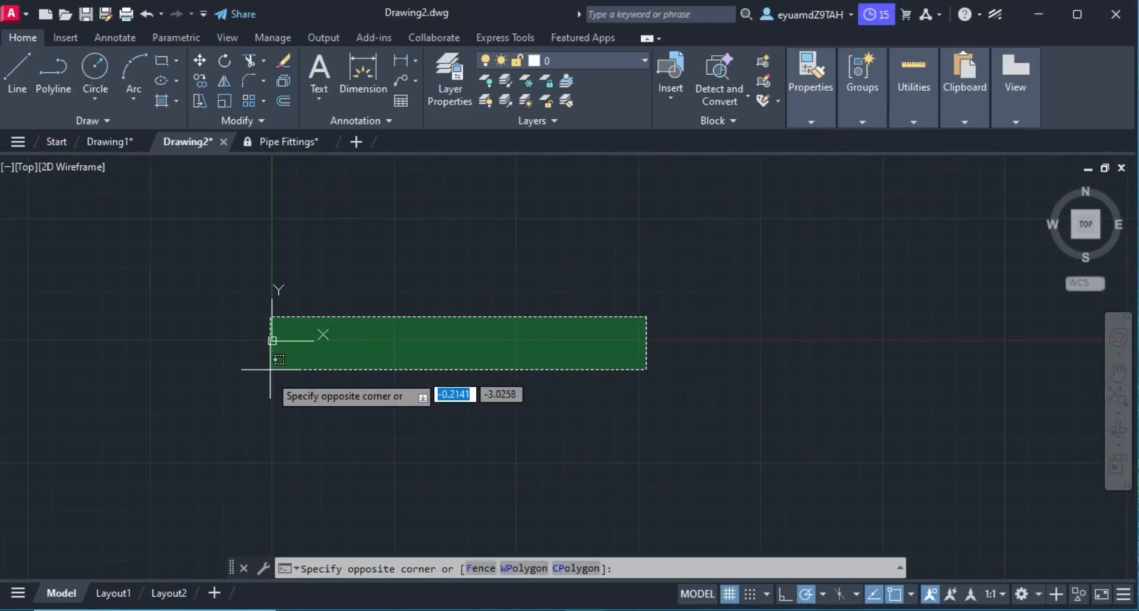
click(263, 388)
right_click(543, 275)
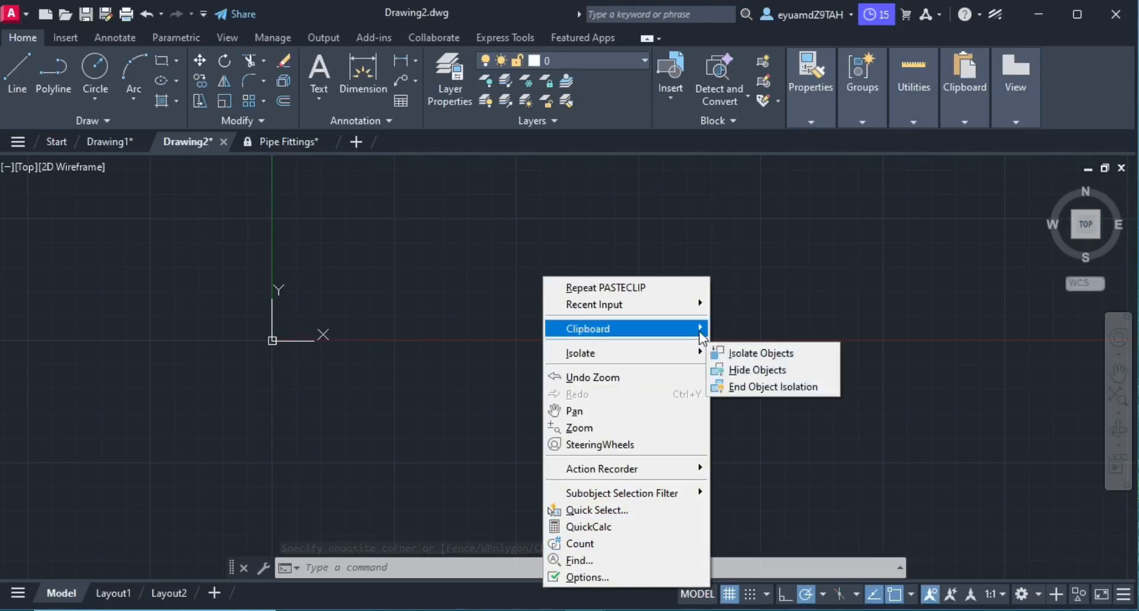
mouse_move(703, 327)
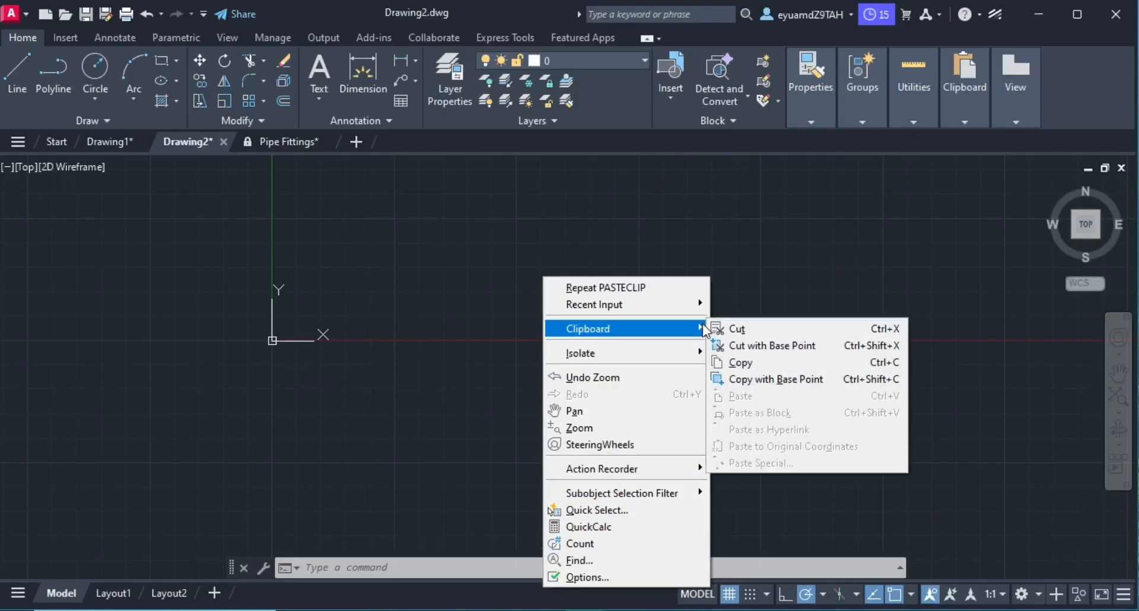
click(838, 265)
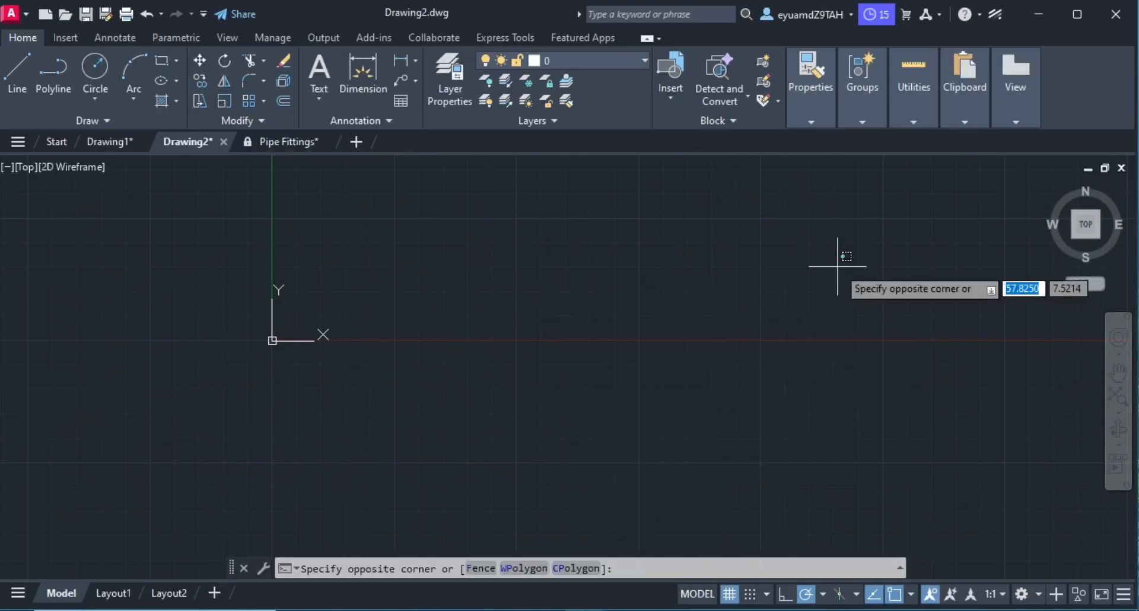